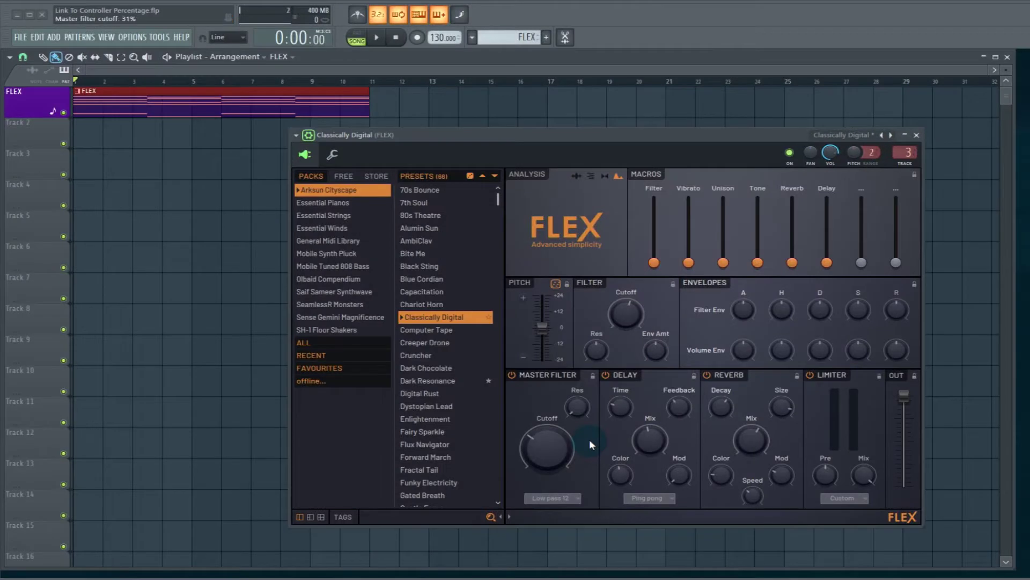
- Link FLEX's Master Filter Cutoff knob to a MIDI controller using Link to controller
mouse_move(505, 138)
left_mouse_down()
mouse_move(550, 122)
mouse_move(521, 140)
left_mouse_up()
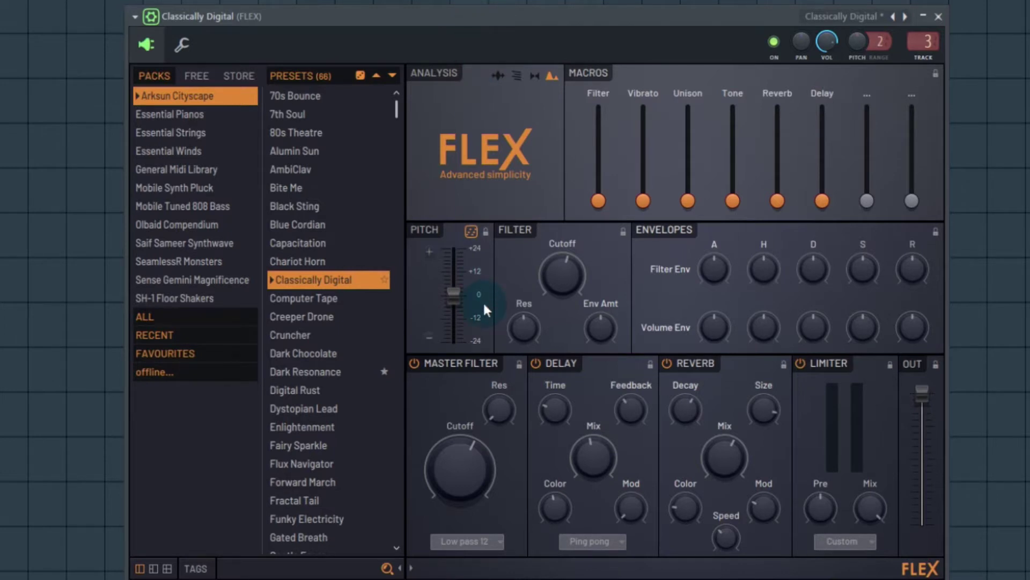
right_click(457, 461)
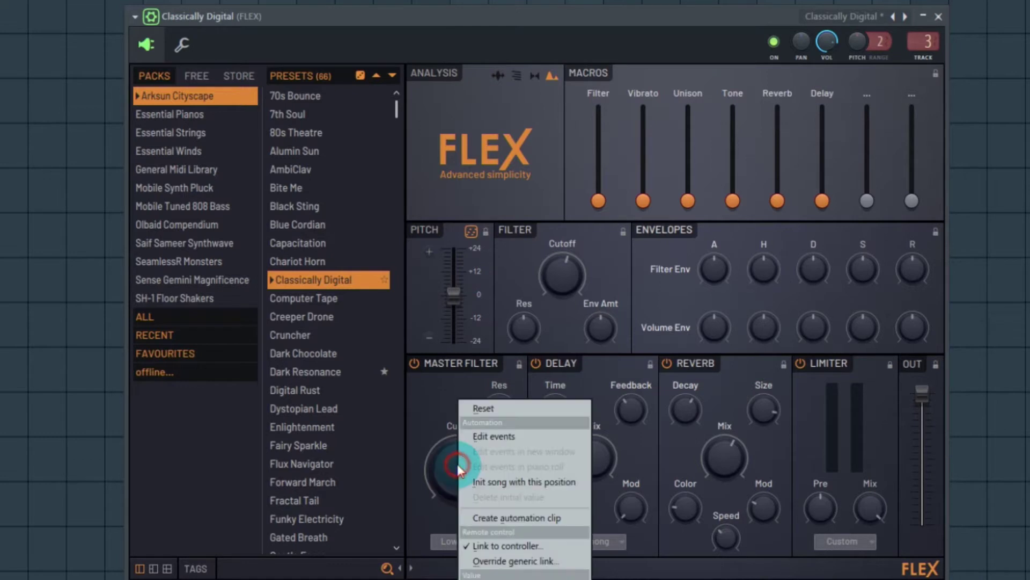
left_click(486, 540)
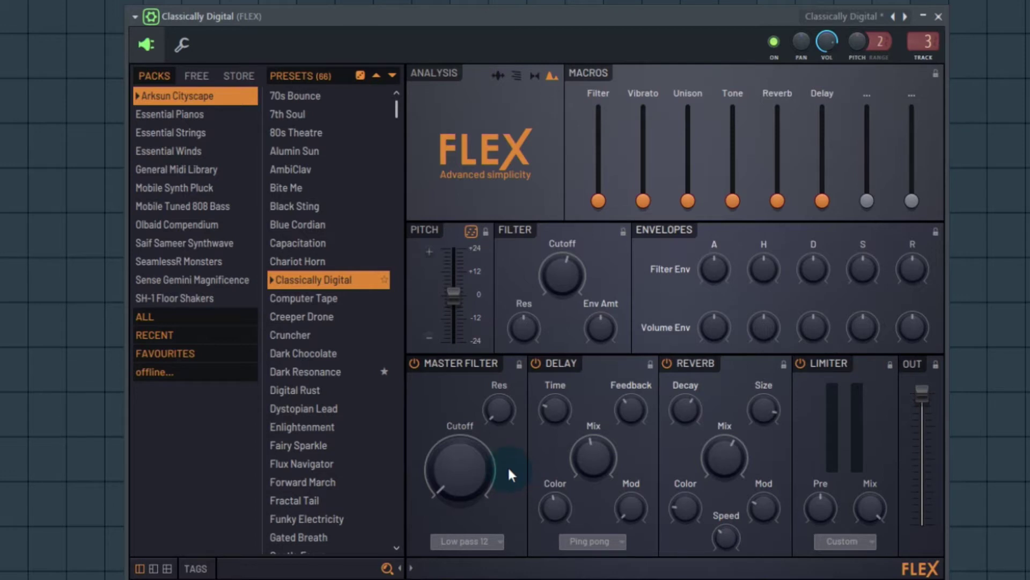
scroll(508, 465, "up", 5)
scroll(508, 466, "down", 5)
scroll(508, 465, "up", 4)
scroll(508, 465, "down", 2)
scroll(508, 473, "up", 8)
scroll(508, 465, "down", 4)
scroll(507, 466, "up", 2)
scroll(508, 465, "up", 2)
scroll(508, 466, "down", 10)
scroll(507, 465, "up", 1)
scroll(508, 466, "up", 3)
scroll(508, 465, "down", 2)
scroll(508, 465, "up", 2)
scroll(508, 465, "down", 1)
scroll(508, 465, "up", 9)
scroll(509, 466, "down", 9)
scroll(508, 466, "up", 7)
scroll(507, 466, "down", 8)
scroll(508, 465, "up", 3)
scroll(507, 466, "down", 3)
right_click(466, 471)
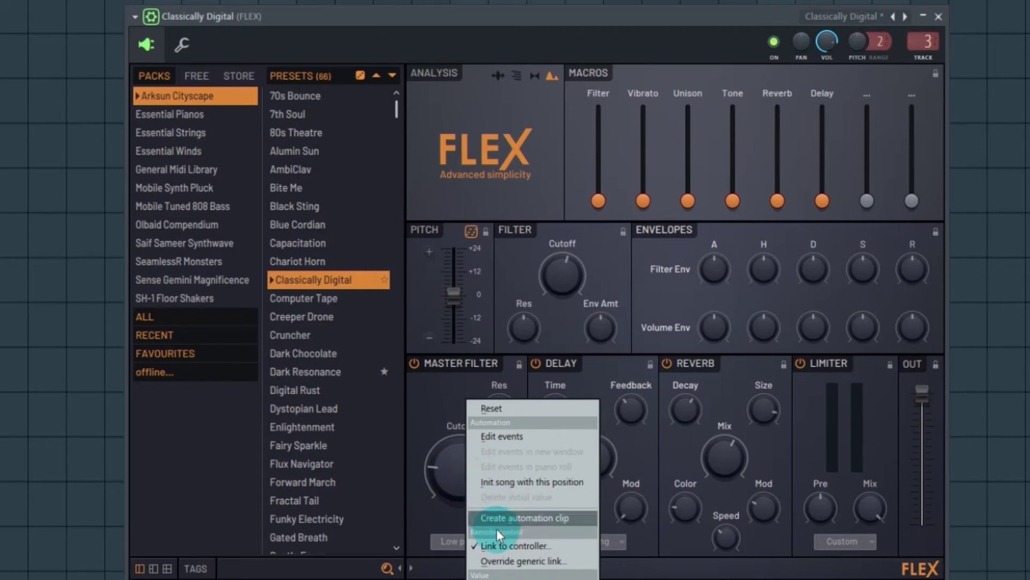
- Open the Cutoff link settings (Channel 1, Ctrl 74) and clear the default Input mapping formula
left_click(500, 545)
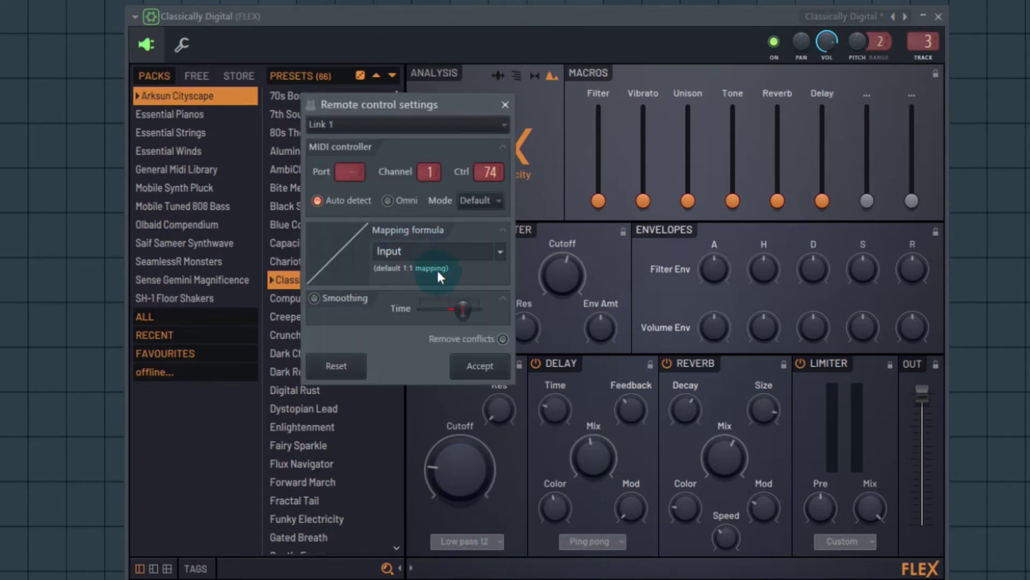
left_click(417, 253)
left_click(385, 254)
left_click(416, 250)
key("BackSpace")
key("BackSpace")
key("BackSpace")
key("BackSpace")
key("BackSpace")
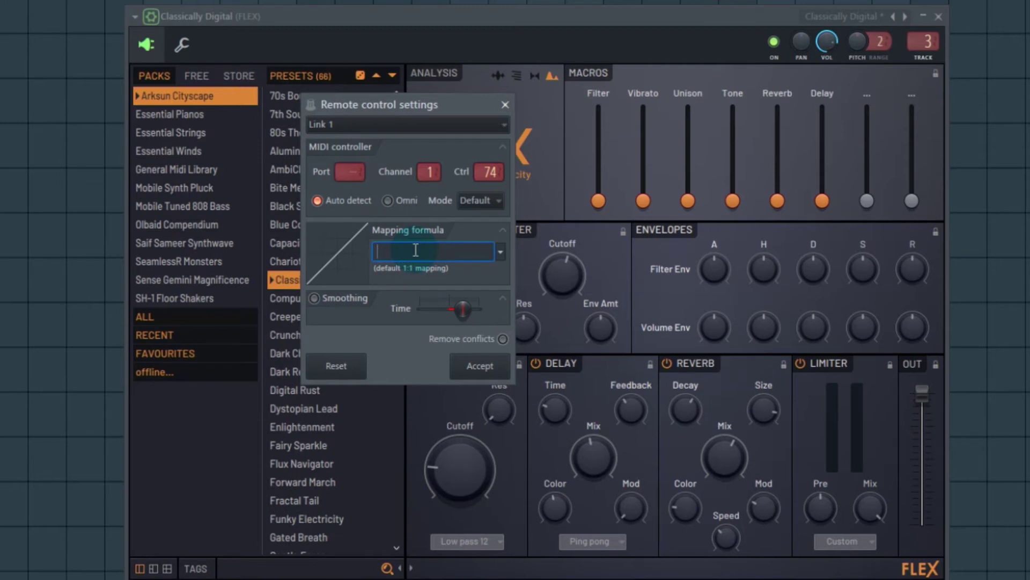
- Enter the mapping formula .22+input*(.66-.22) and apply it, closing the settings
type("22")
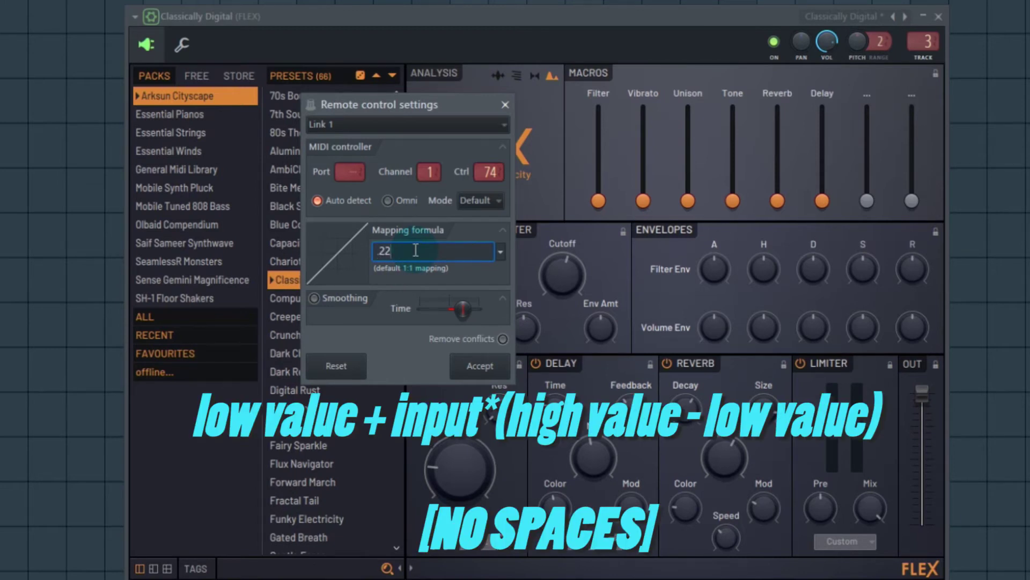
type("+input*")
type("(.66-.22)")
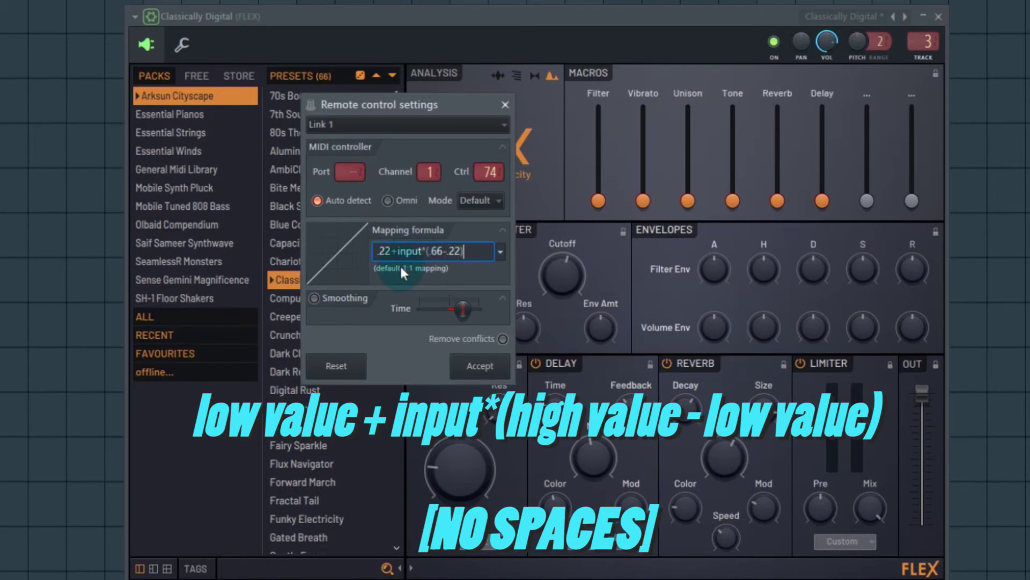
left_click(390, 254)
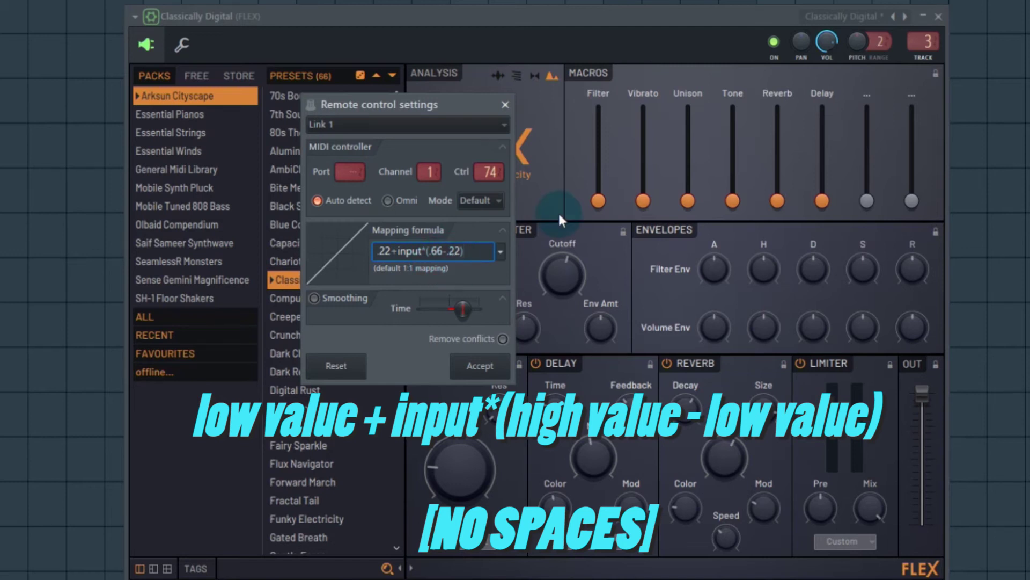
key("Return")
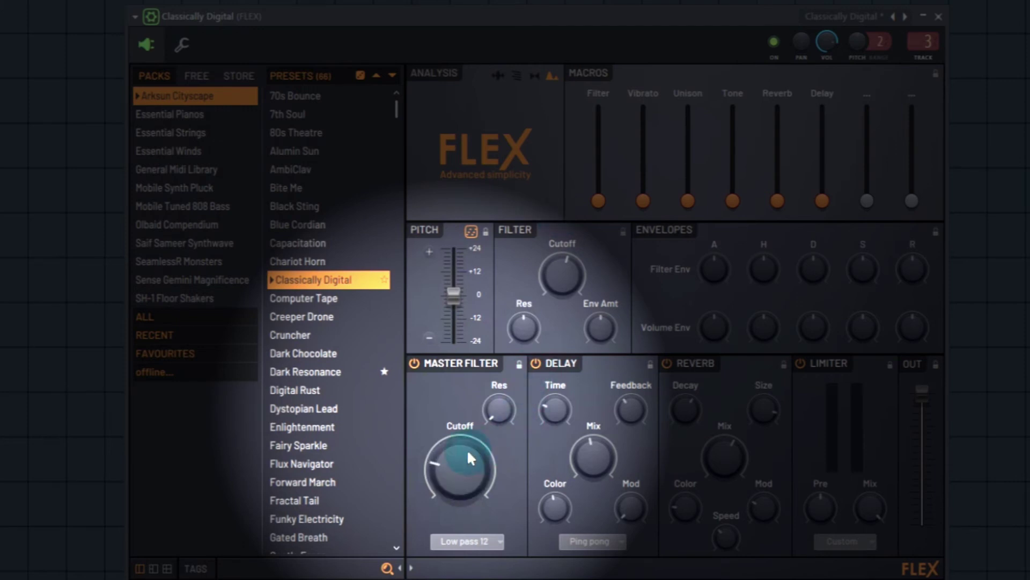
- Raise the Master Filter Cutoff to test its new range, then view the preset mapping formulas list
mouse_move(449, 455)
left_mouse_down()
mouse_move(449, 408)
mouse_move(450, 460)
left_mouse_up()
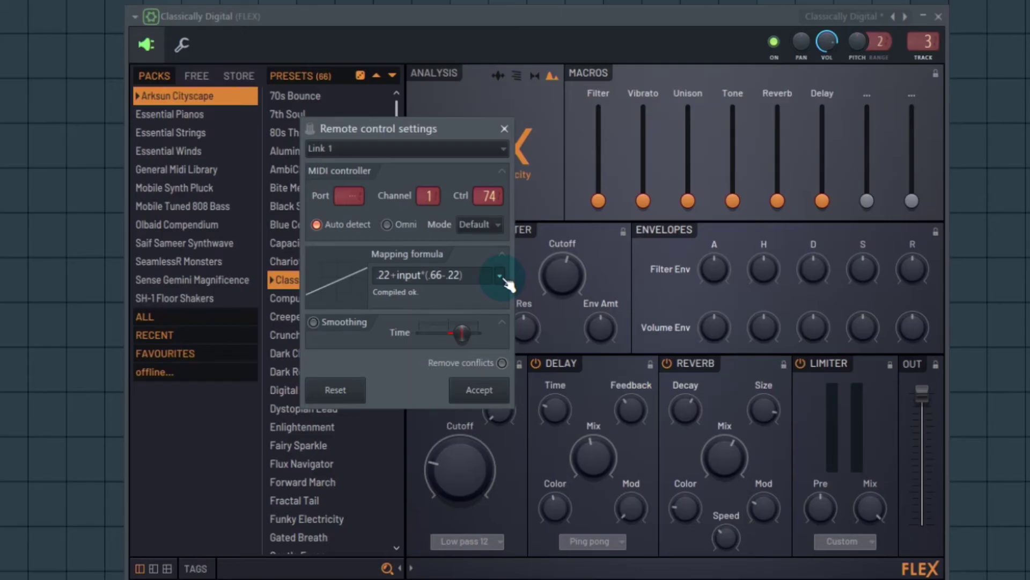
left_click(501, 277)
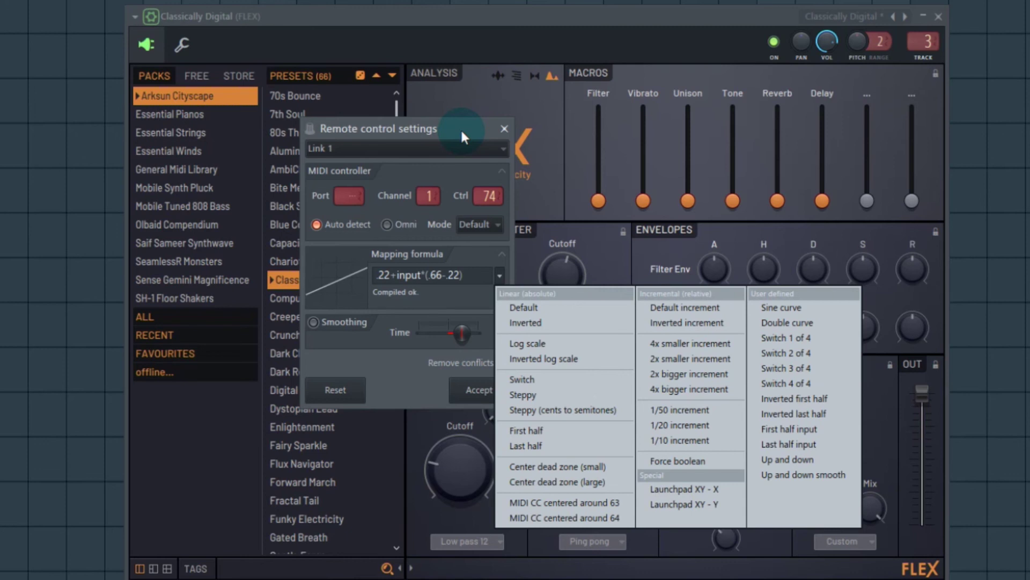
- Confirm the formula reads Compiled ok and close the Remote control settings
key("Escape")
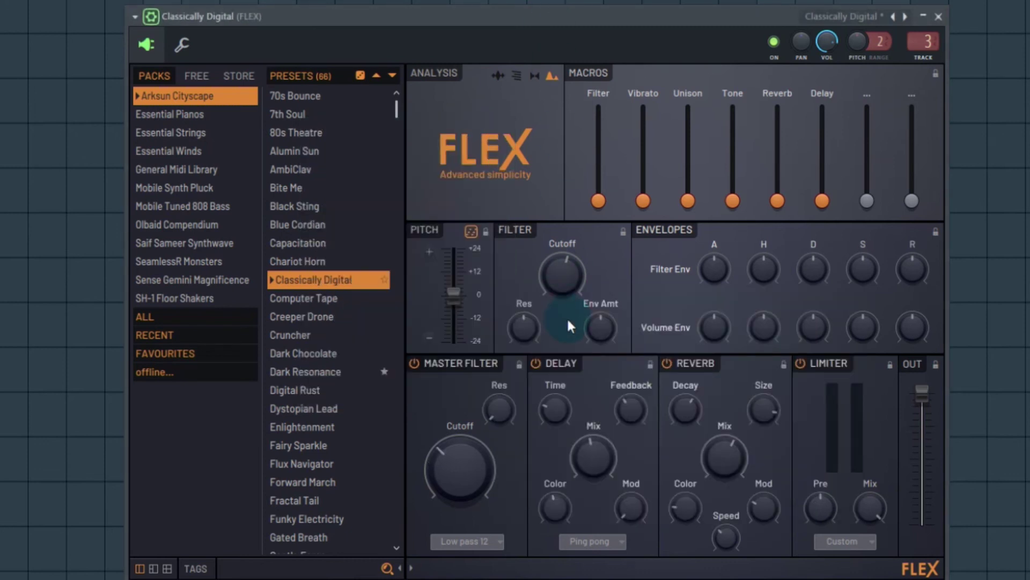